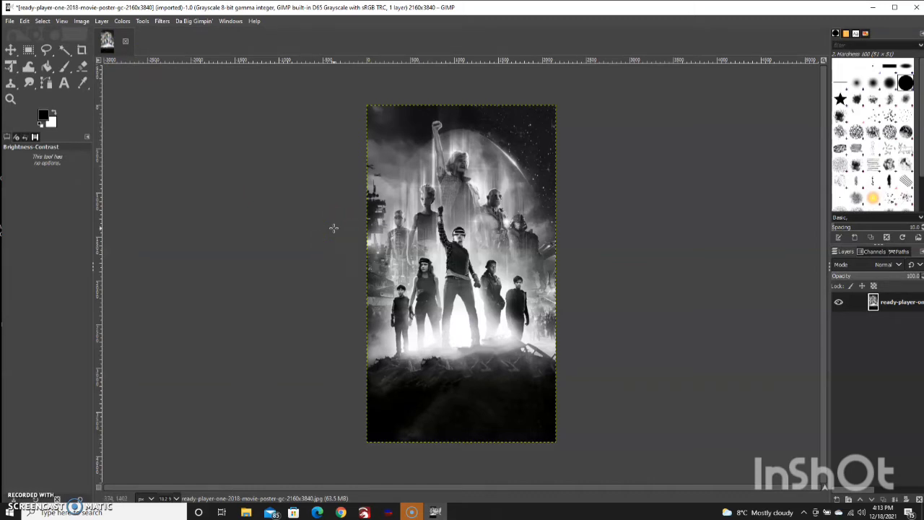
# Scale the image in inches to 9 wide by 16 high at a resolution of 300 pixels/in
pyautogui.click(82, 21)
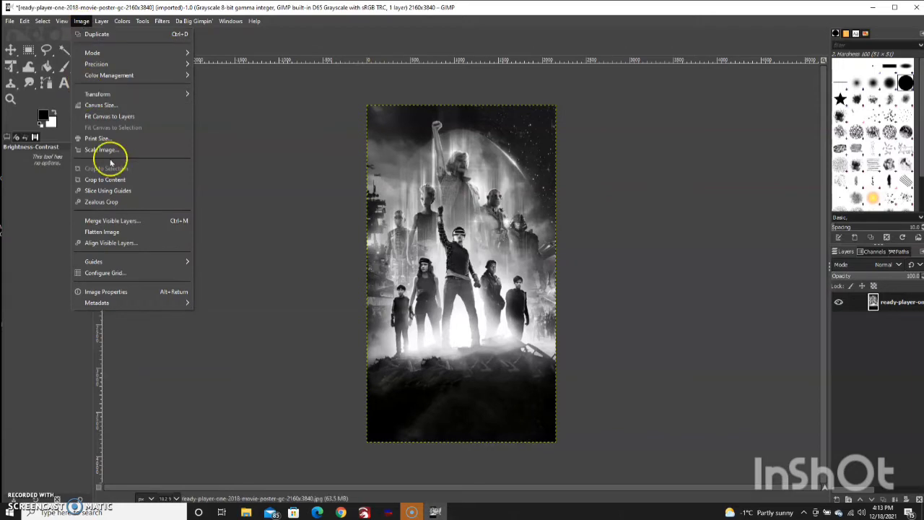
pyautogui.click(108, 149)
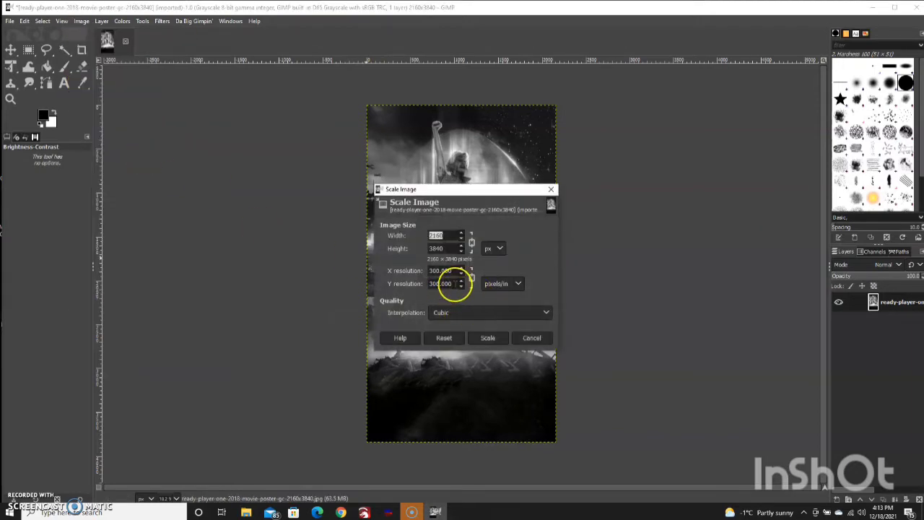
pyautogui.click(500, 248)
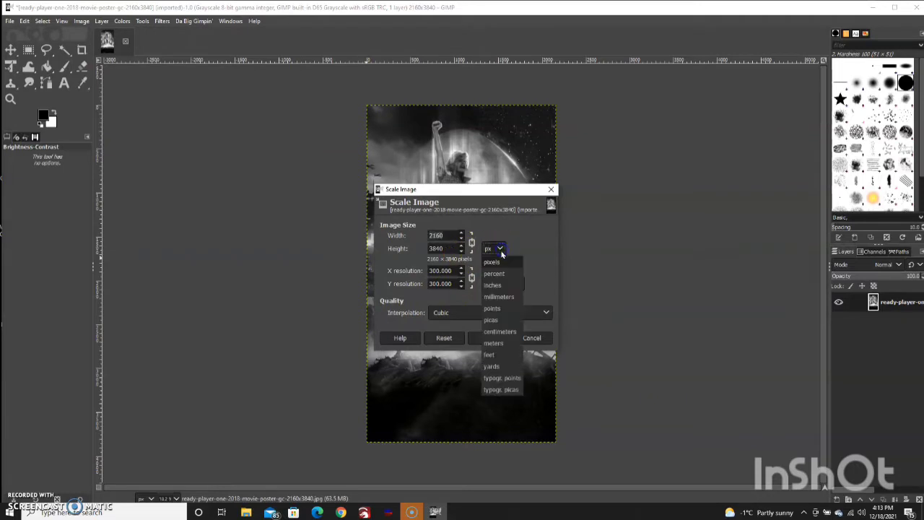
pyautogui.click(496, 285)
pyautogui.click(450, 235)
pyautogui.moveTo(450, 236); pyautogui.dragTo(387, 237)
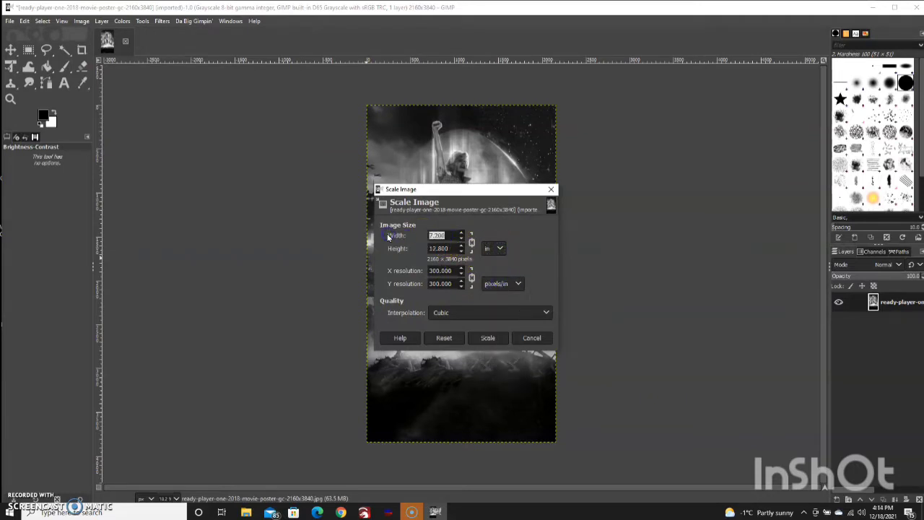
pyautogui.write('9')
pyautogui.click(442, 248)
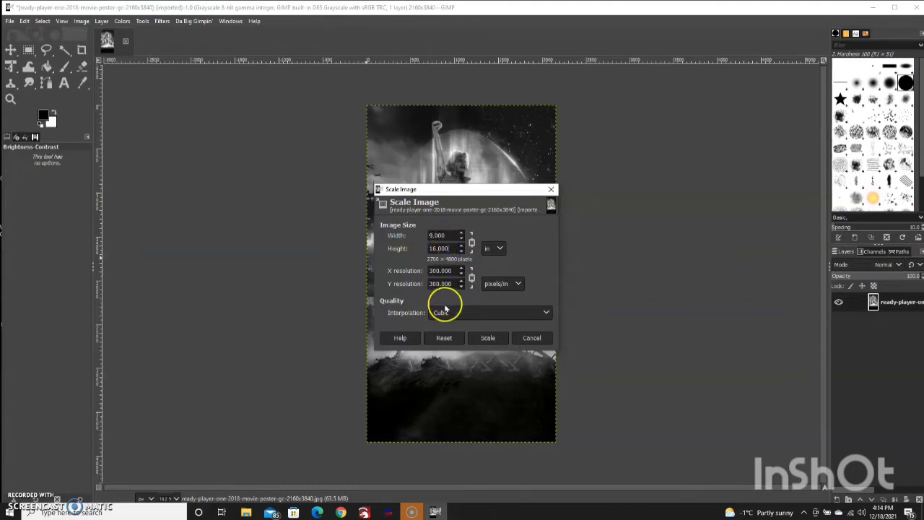
pyautogui.click(438, 248)
pyautogui.click(448, 270)
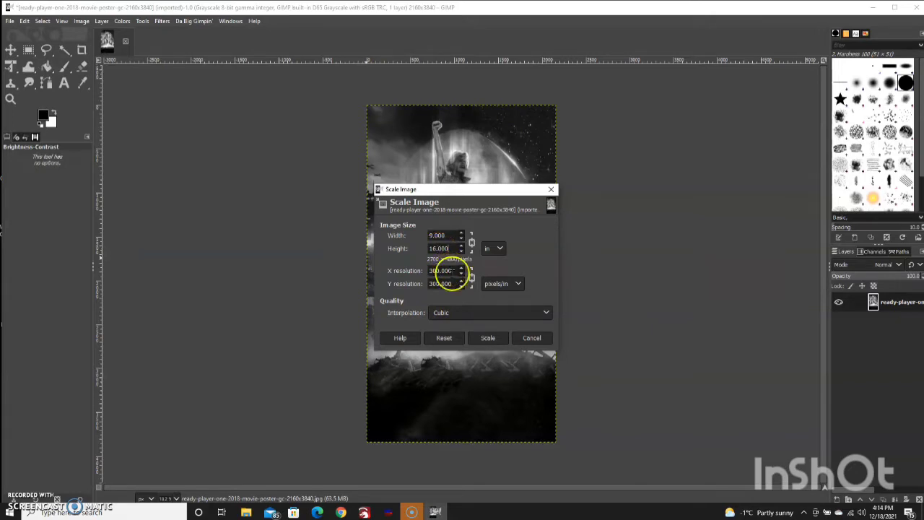
pyautogui.click(489, 339)
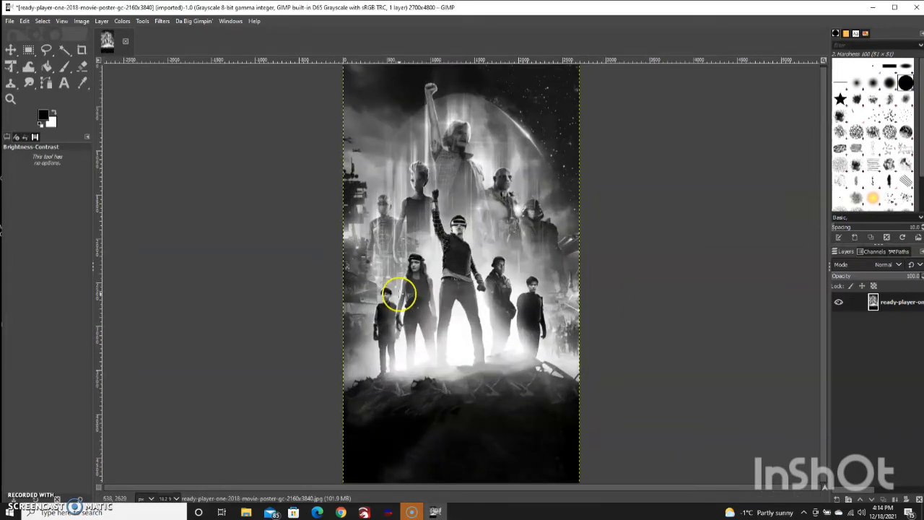
# Switch the canvas size units to inches and set the canvas height to 13 inches
pyautogui.click(81, 20)
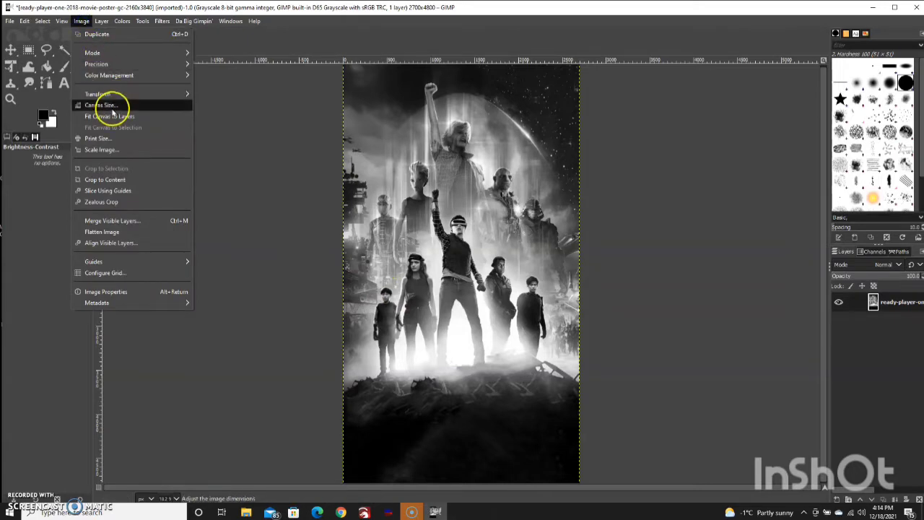
pyautogui.click(112, 106)
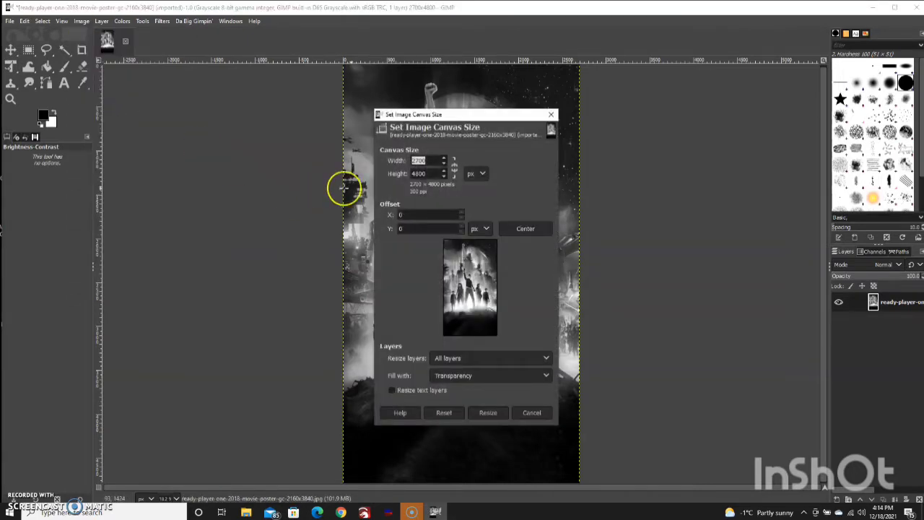
pyautogui.click(475, 173)
pyautogui.click(487, 211)
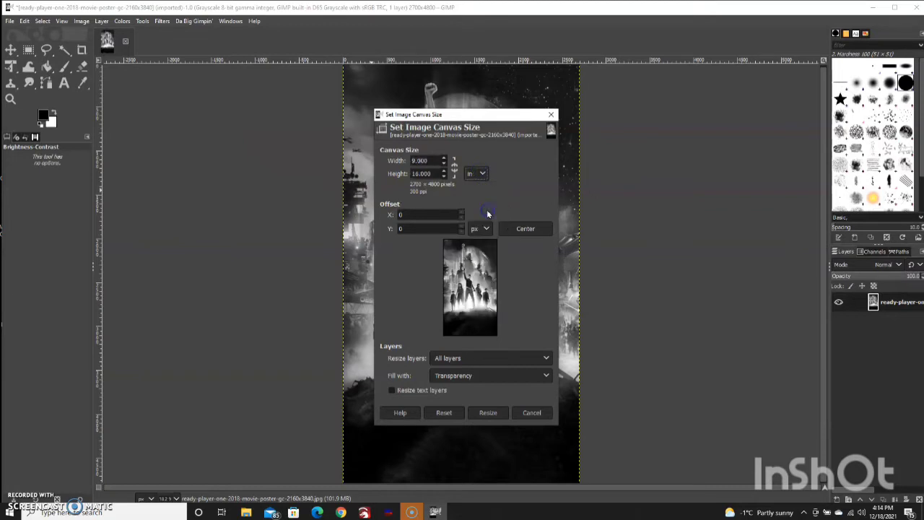
pyautogui.click(455, 172)
pyautogui.click(454, 169)
pyautogui.doubleClick(425, 175)
pyautogui.click(386, 181)
pyautogui.write('13')
pyautogui.press('Tab')
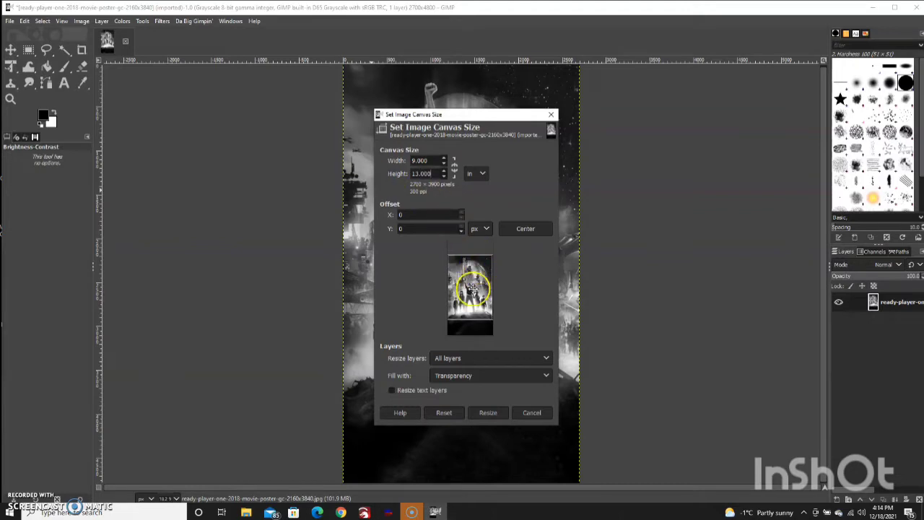
# Shift the image to a Y offset of about -85 px within the canvas frame and apply the canvas resize
pyautogui.click(440, 229)
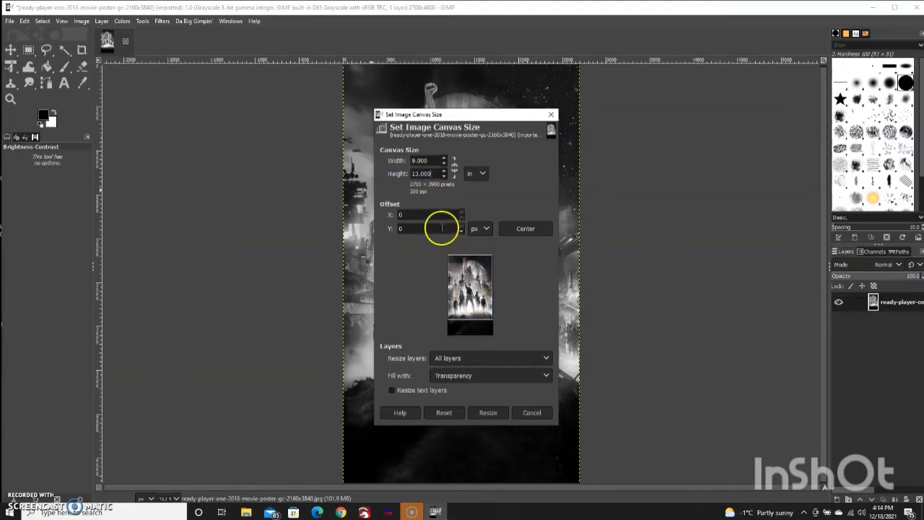
pyautogui.moveTo(465, 291)
pyautogui.mouseDown()
pyautogui.moveTo(466, 305)
pyautogui.moveTo(465, 290)
pyautogui.mouseUp()
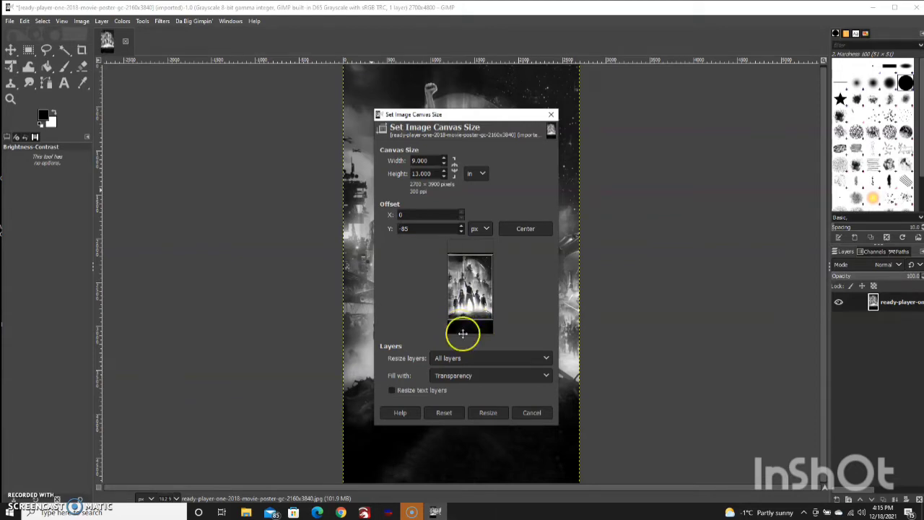
pyautogui.click(487, 414)
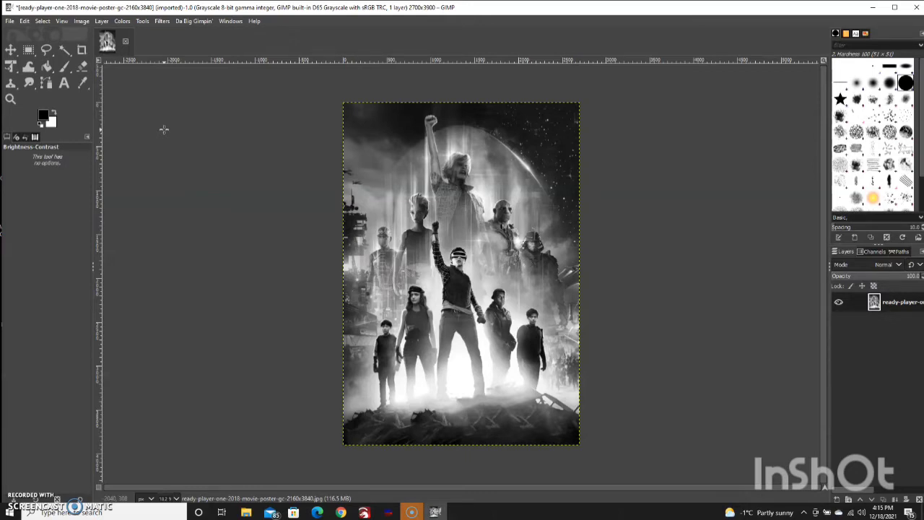
pyautogui.moveTo(107, 79); pyautogui.dragTo(151, 108)
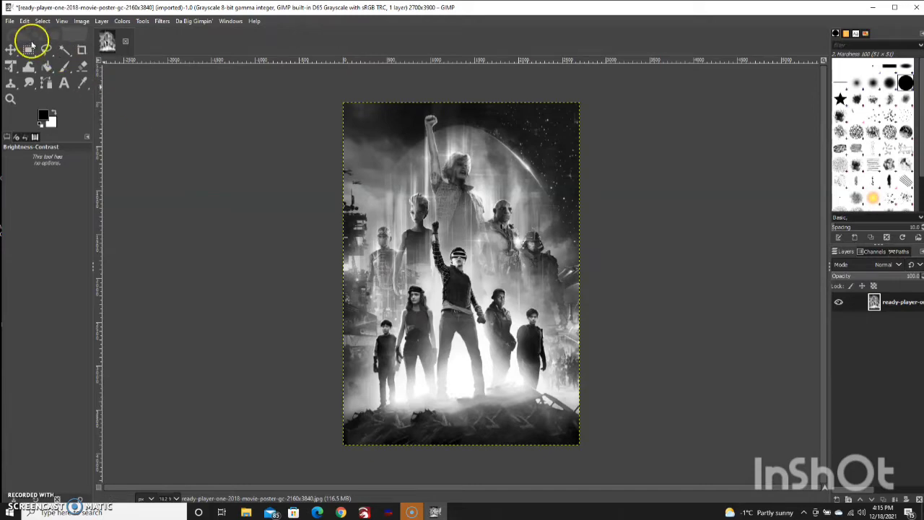
# Export the image to the scifi folder as rp1 9x13 300dpi.jpg at JPEG quality 100
pyautogui.click(10, 21)
pyautogui.click(43, 171)
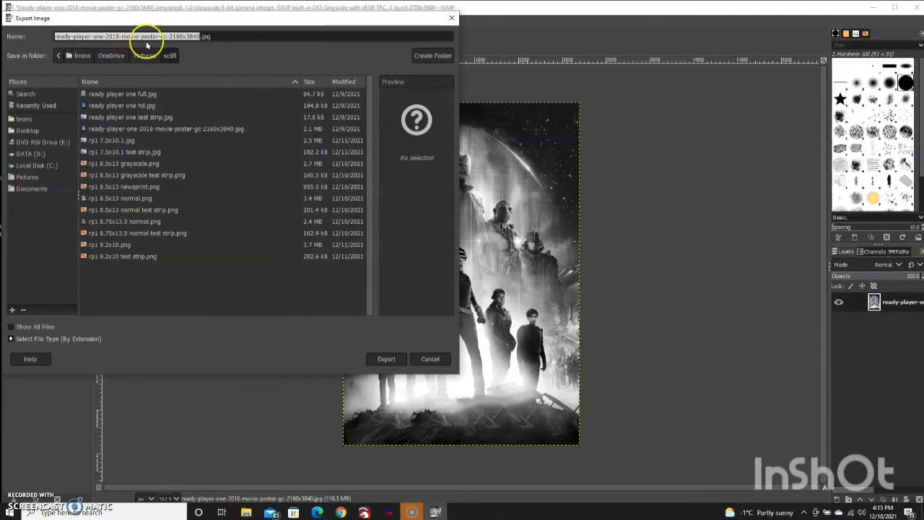
pyautogui.write('rp1')
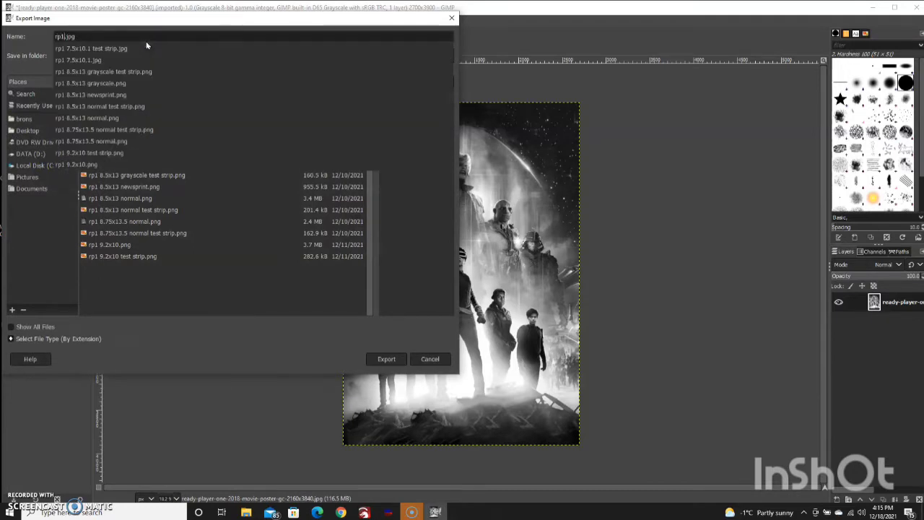
pyautogui.write(' 9x13')
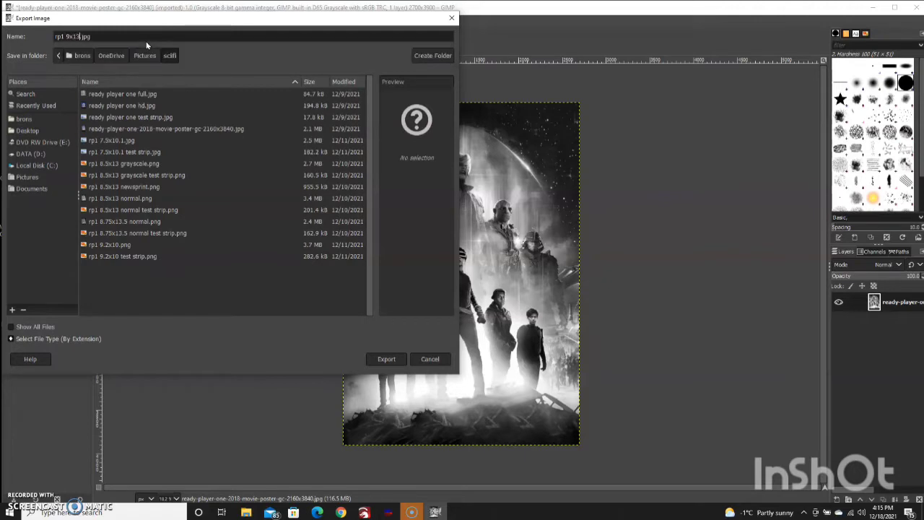
pyautogui.write(' 300dpi')
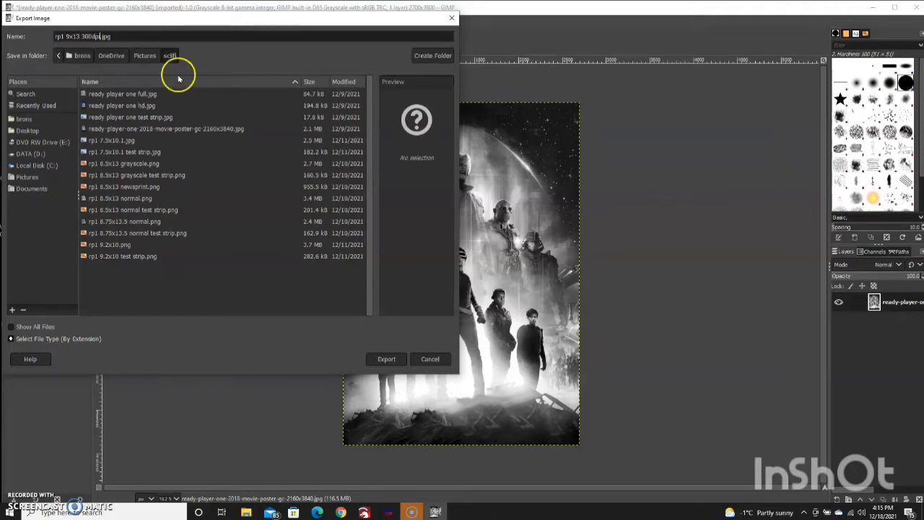
pyautogui.click(396, 361)
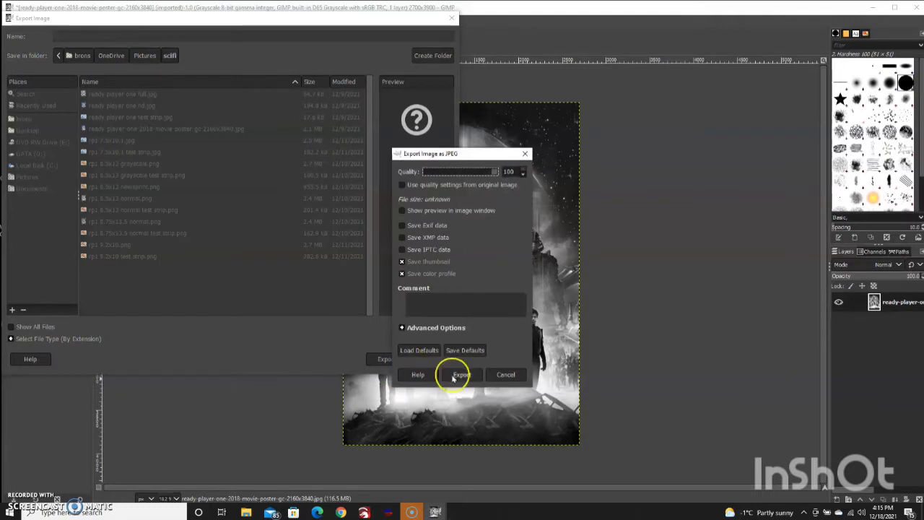
pyautogui.click(460, 374)
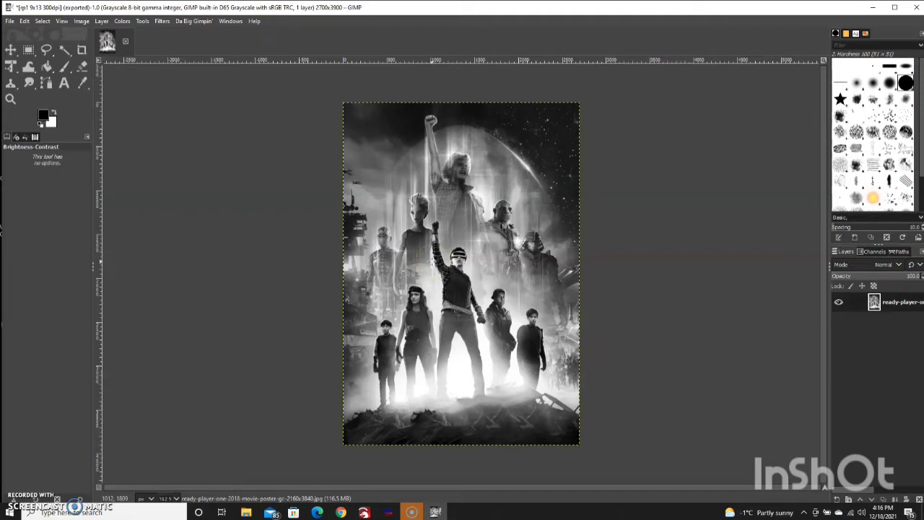
# Switch the canvas size units to inches and set the canvas height to 0.5 inches for a horizontal strip
pyautogui.click(83, 21)
pyautogui.click(112, 101)
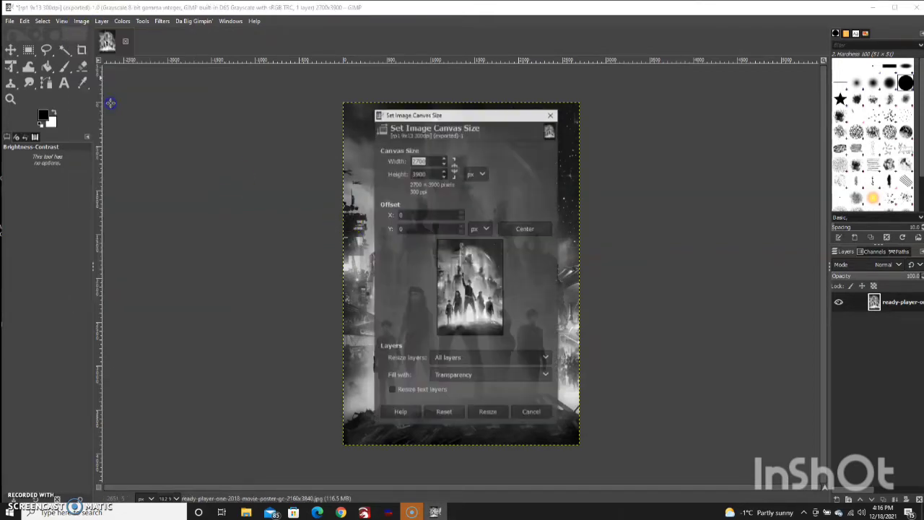
pyautogui.click(482, 174)
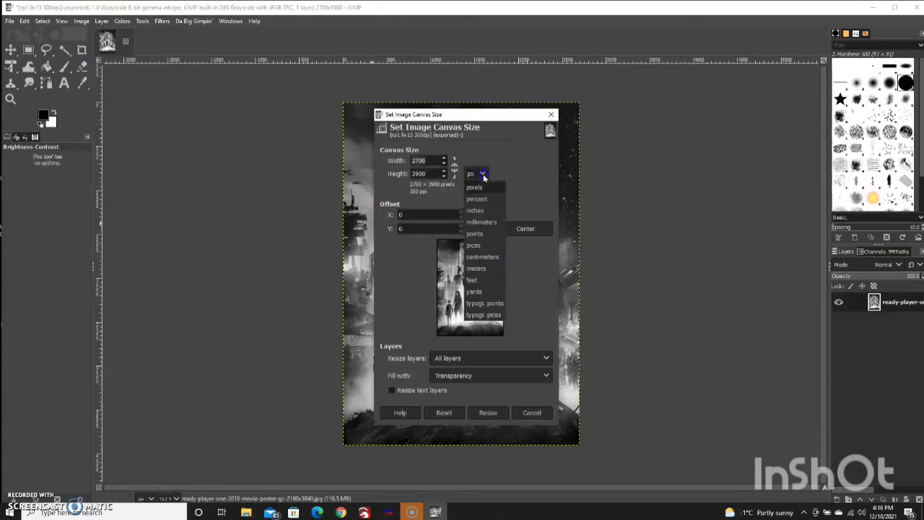
pyautogui.click(478, 210)
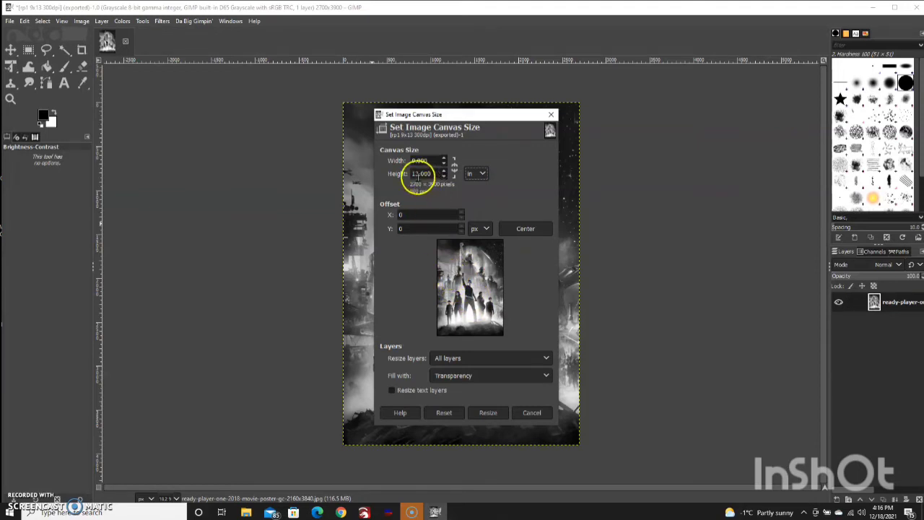
pyautogui.moveTo(436, 174); pyautogui.dragTo(400, 175)
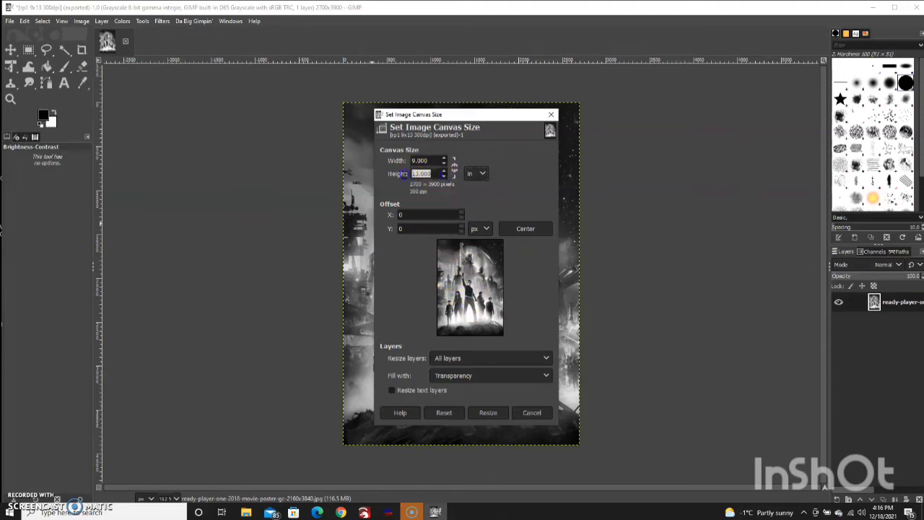
pyautogui.press('BackSpace')
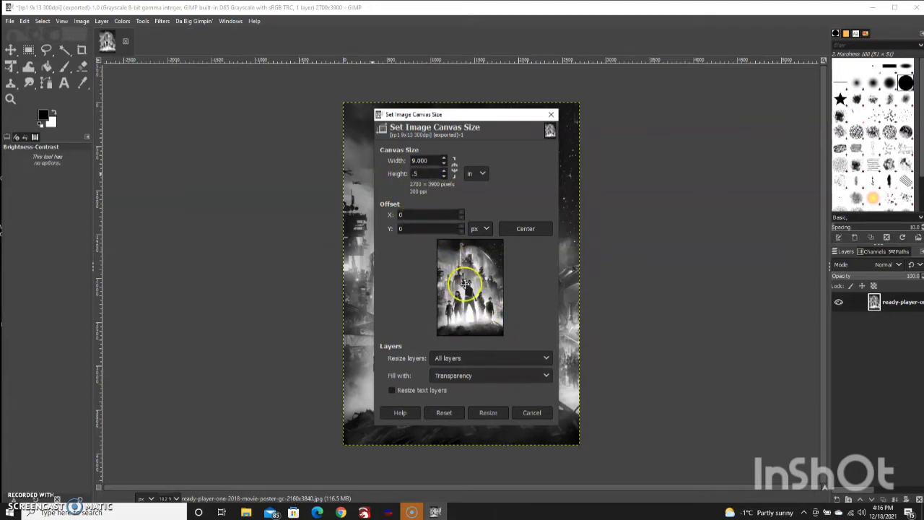
# Shift the image to a Y offset of about -2065 px so the strip crosses its middle, and resize the canvas
pyautogui.click(437, 228)
pyautogui.moveTo(469, 310); pyautogui.dragTo(468, 311)
pyautogui.moveTo(469, 301); pyautogui.dragTo(469, 287)
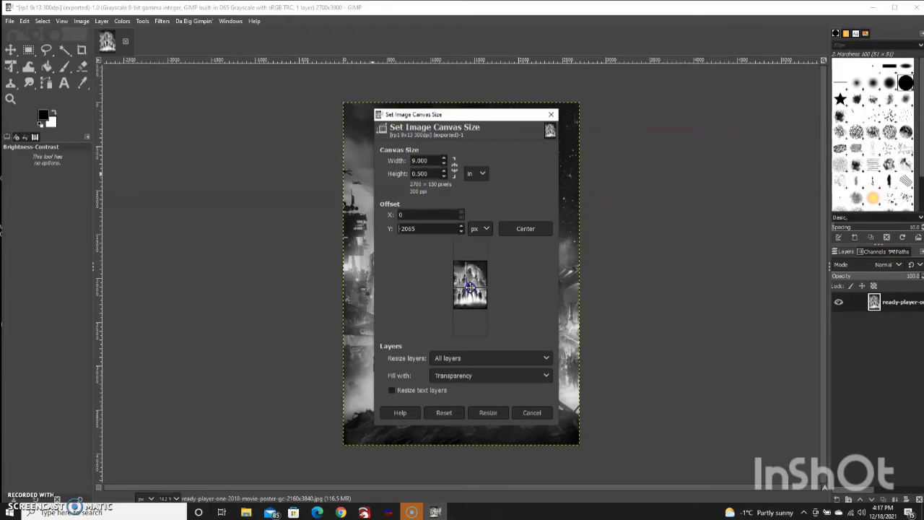
pyautogui.click(484, 325)
pyautogui.click(486, 412)
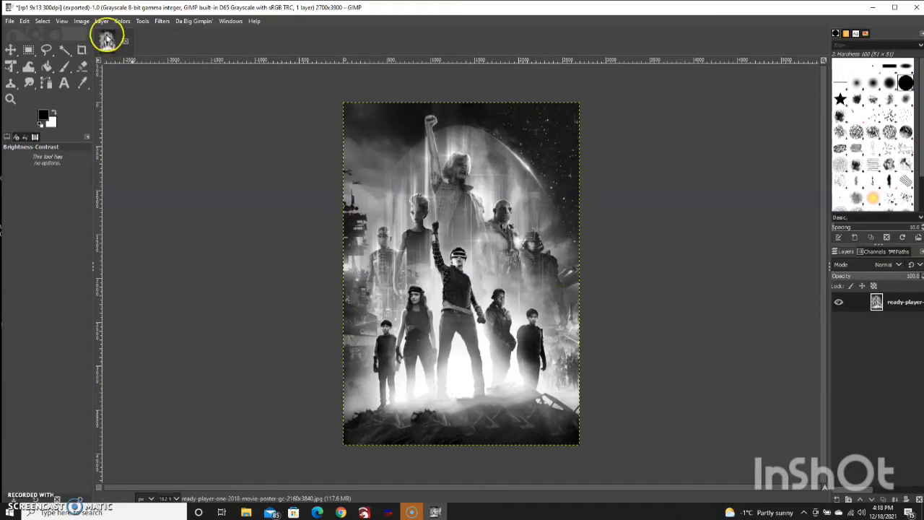
# Switch the canvas size units to inches and set the canvas width to 0.75 inches for a vertical strip
pyautogui.click(83, 22)
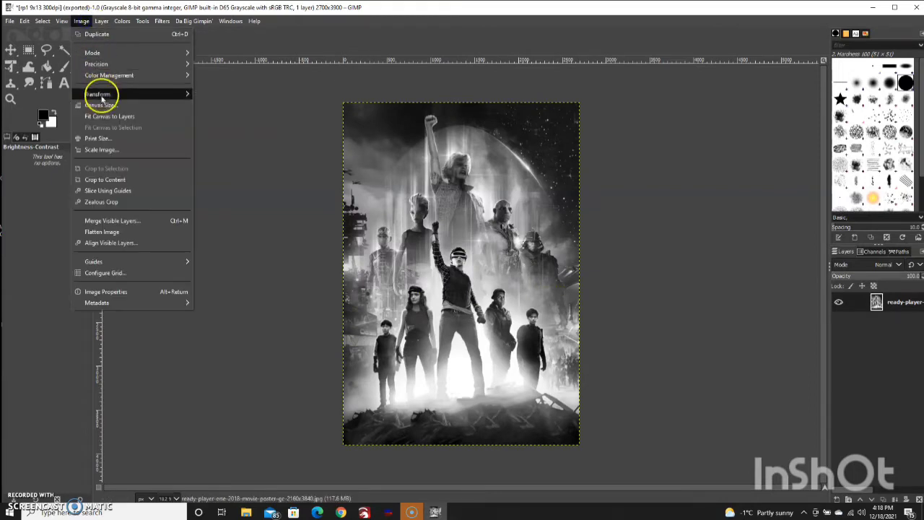
pyautogui.click(105, 105)
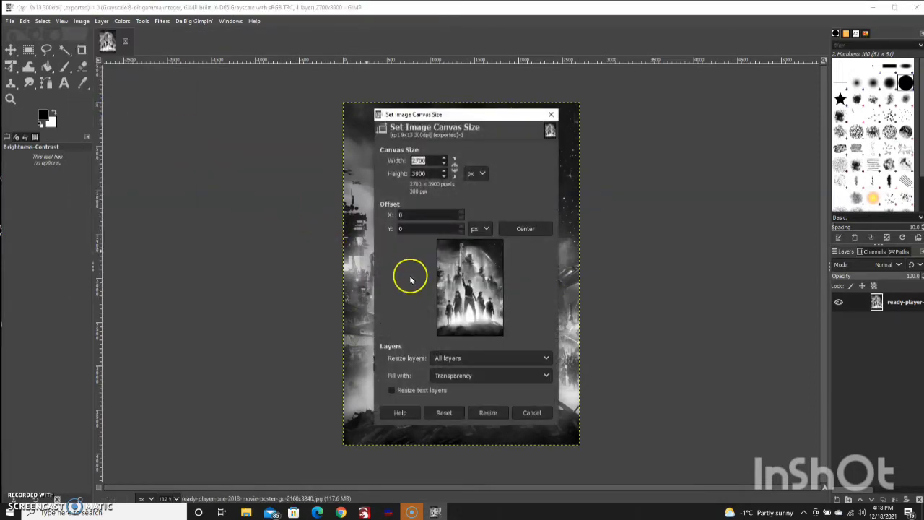
pyautogui.click(483, 176)
pyautogui.click(481, 208)
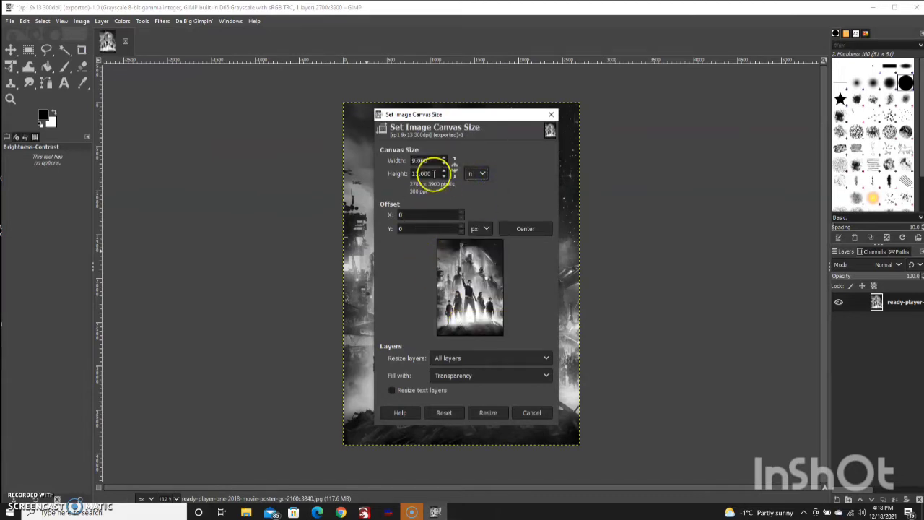
pyautogui.moveTo(433, 172); pyautogui.dragTo(373, 167)
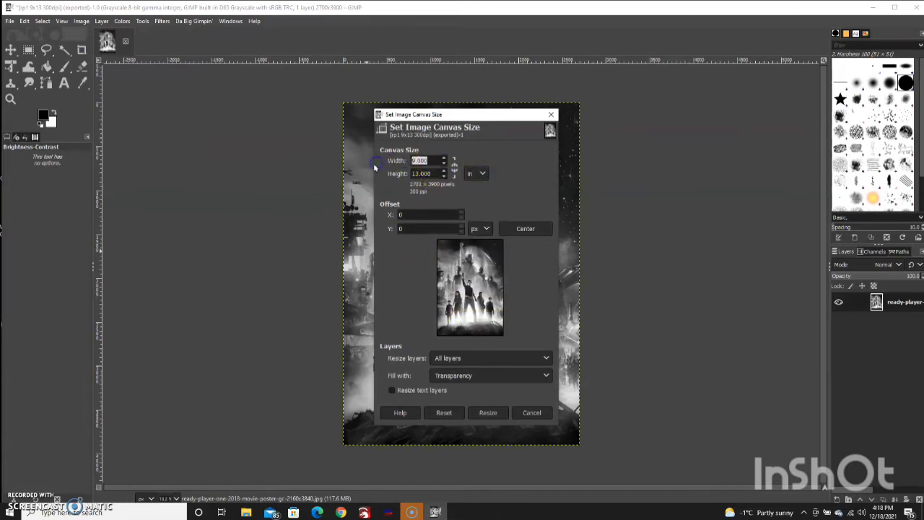
pyautogui.write('.75')
# Resize the canvas with the image at an X offset of about -1190 px, and switch to LaserGRBL
pyautogui.click(430, 228)
pyautogui.moveTo(517, 282); pyautogui.dragTo(490, 289)
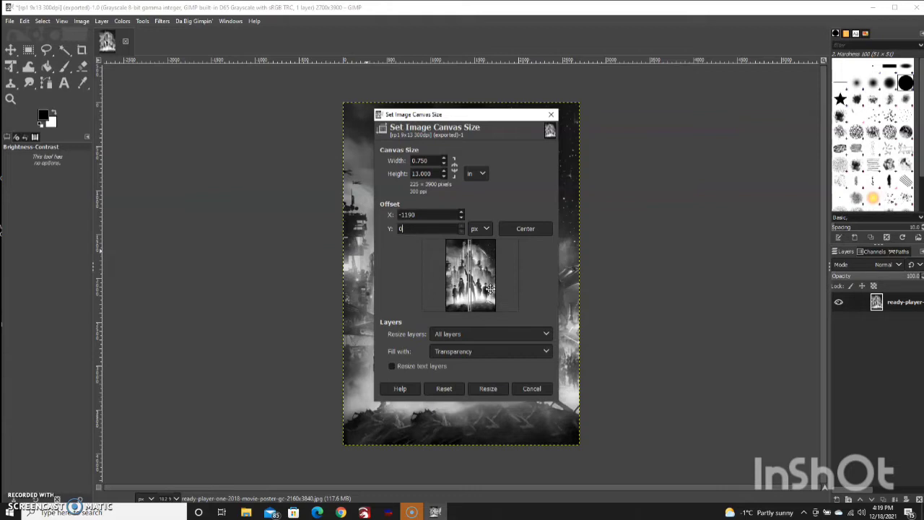
pyautogui.click(488, 387)
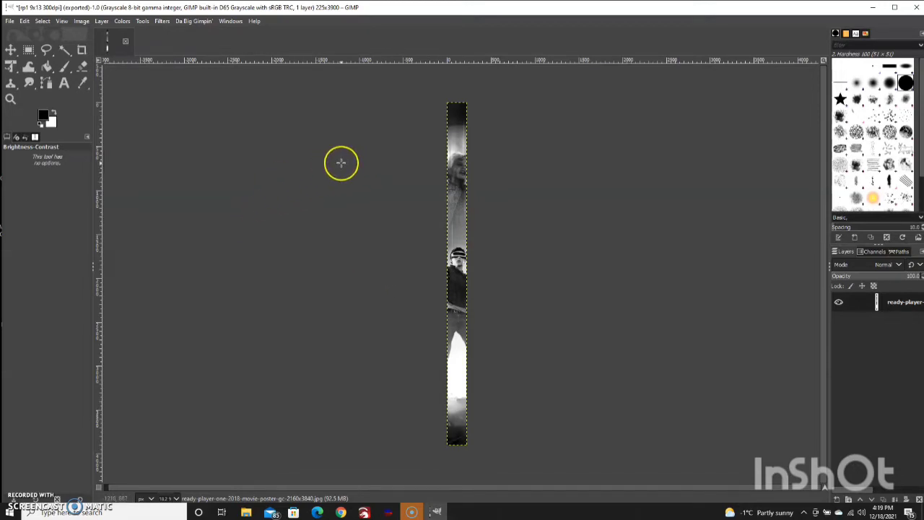
pyautogui.click(873, 7)
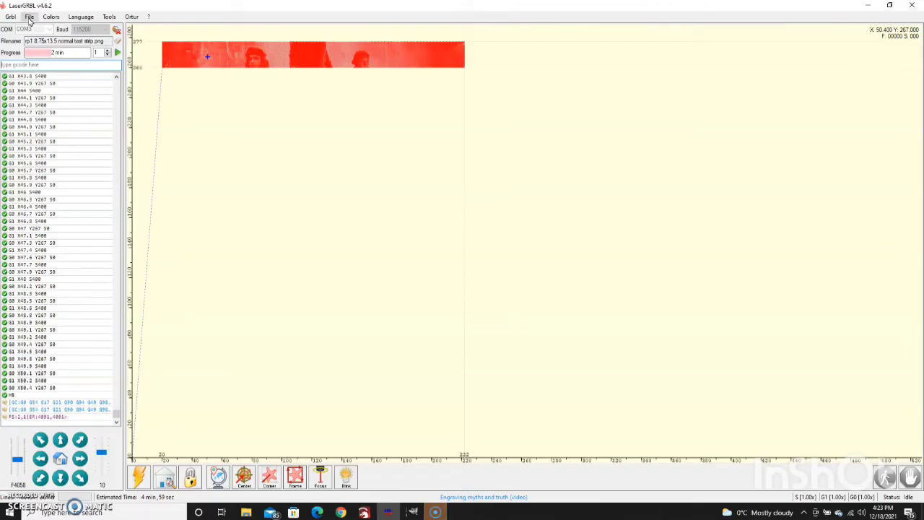
# Open the image "rp1 8.75x13.5 normal test strip" from the scifi pictures folder for raster import
pyautogui.click(29, 18)
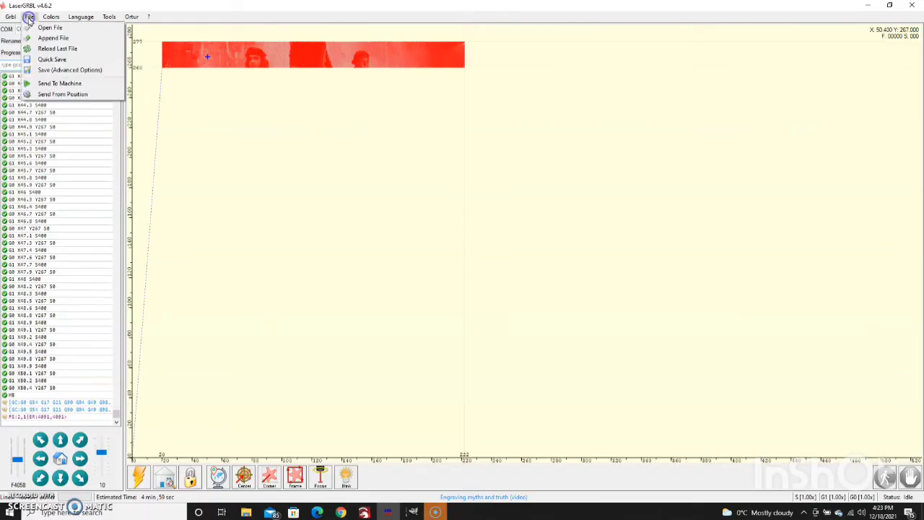
pyautogui.click(32, 25)
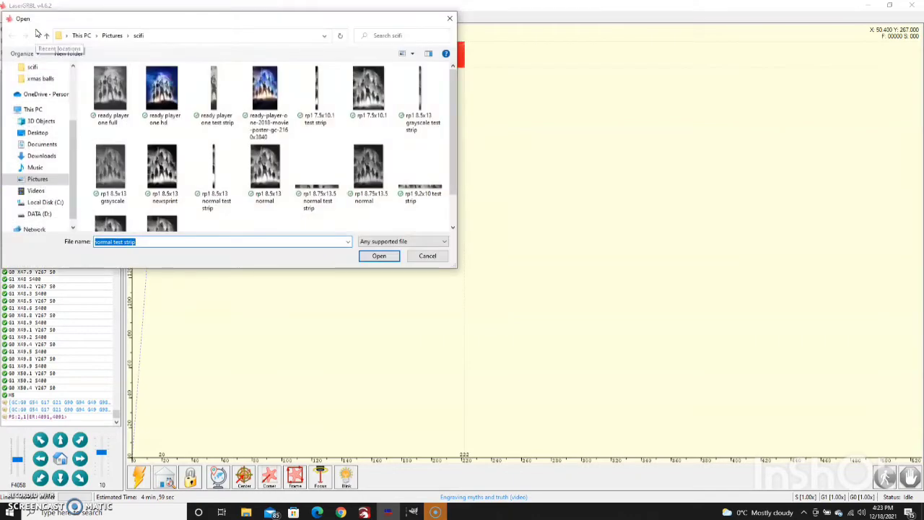
pyautogui.click(453, 227)
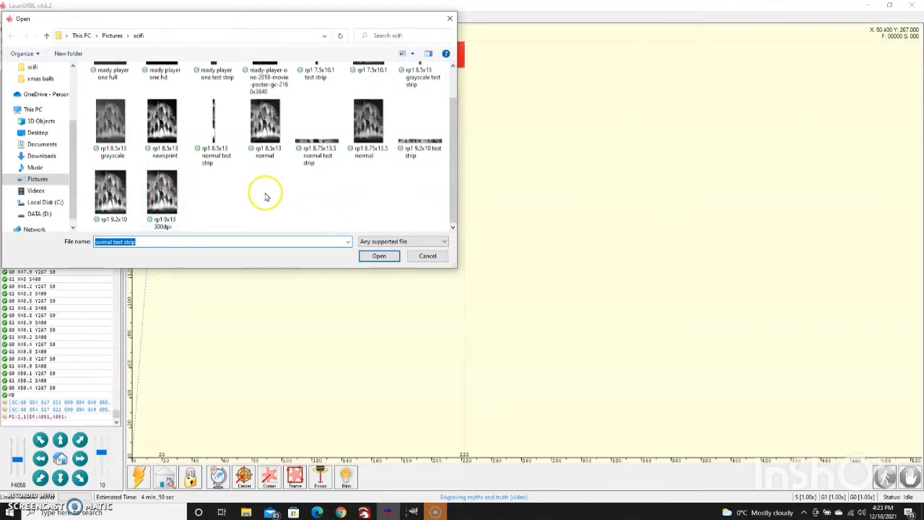
pyautogui.click(320, 146)
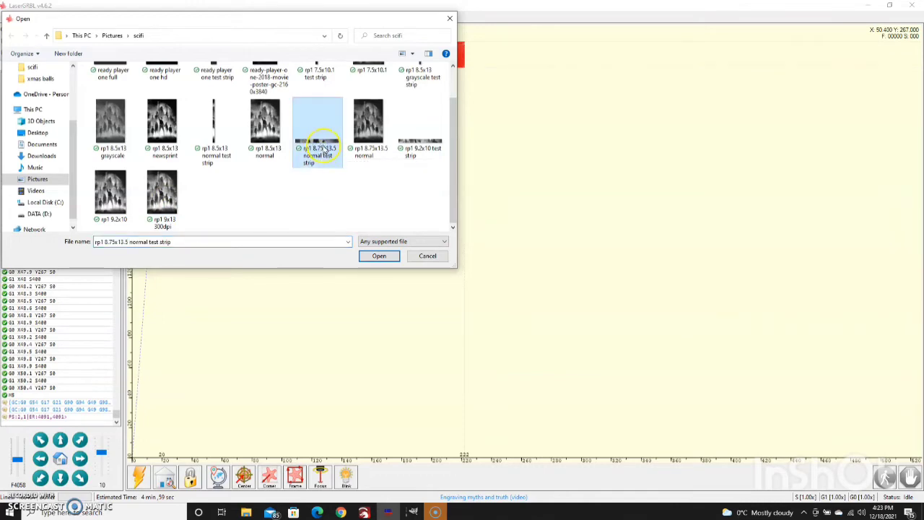
pyautogui.click(321, 147)
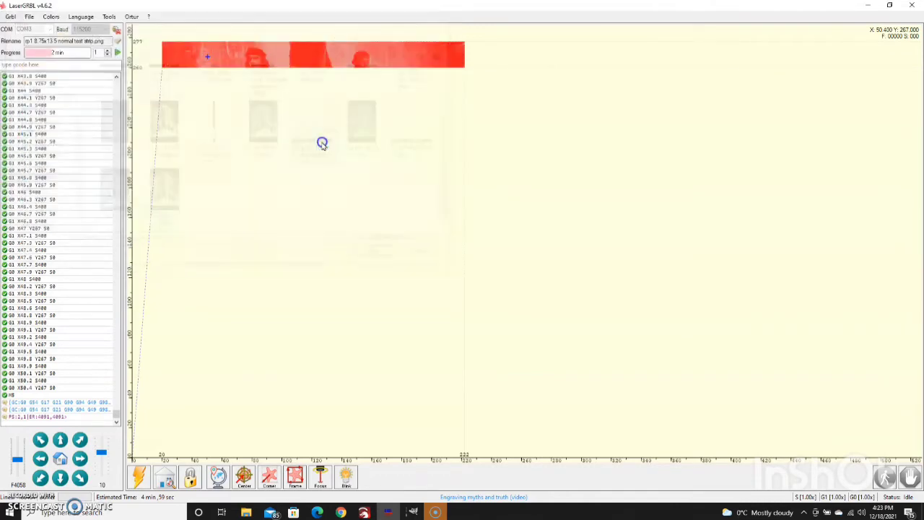
# Raise the strip's brightness slightly and lower its contrast, keeping the engraving direction horizontal
pyautogui.click(340, 174)
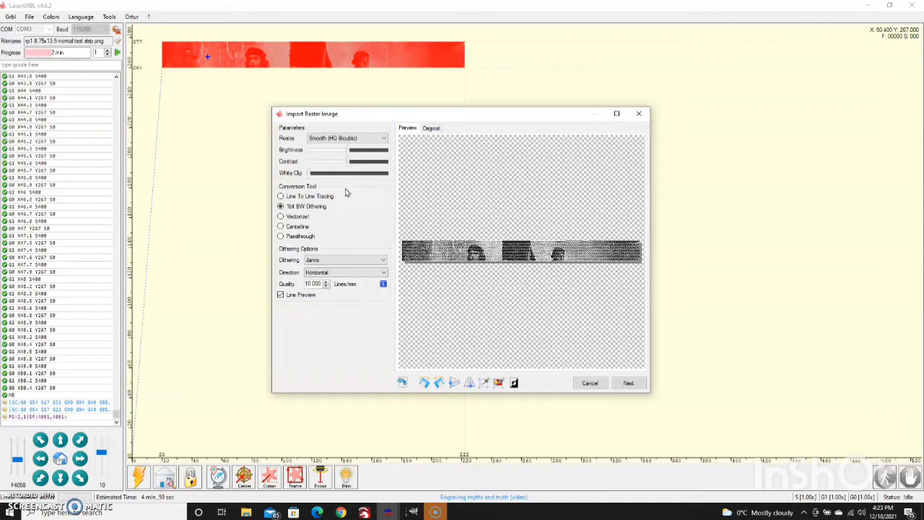
pyautogui.moveTo(350, 161)
pyautogui.mouseDown()
pyautogui.moveTo(329, 163)
pyautogui.moveTo(352, 151)
pyautogui.mouseUp()
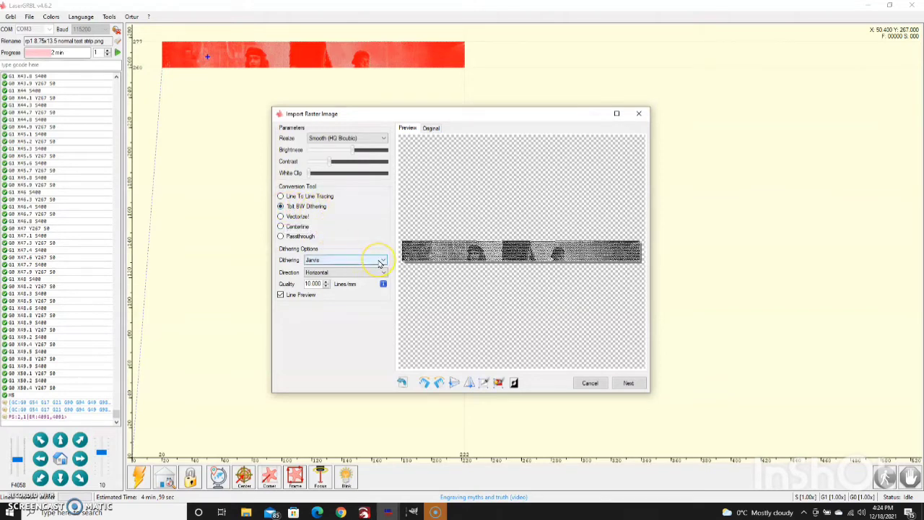
pyautogui.click(354, 273)
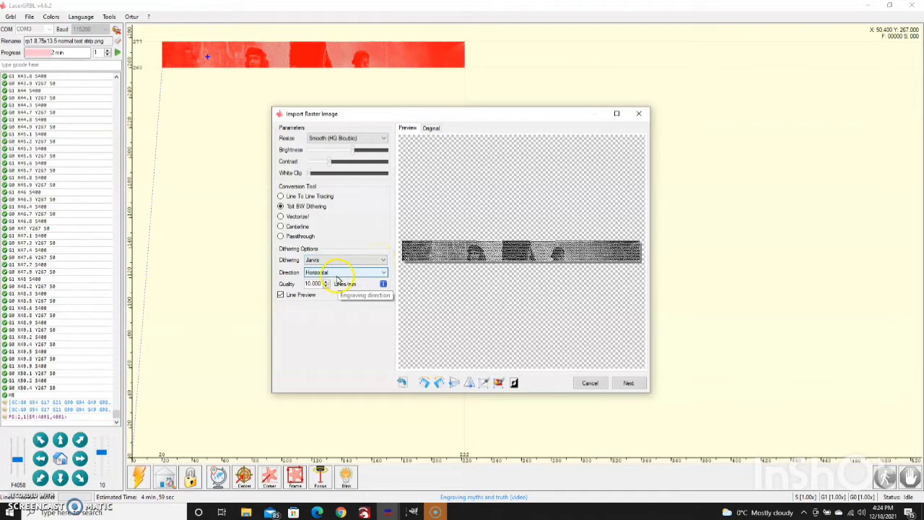